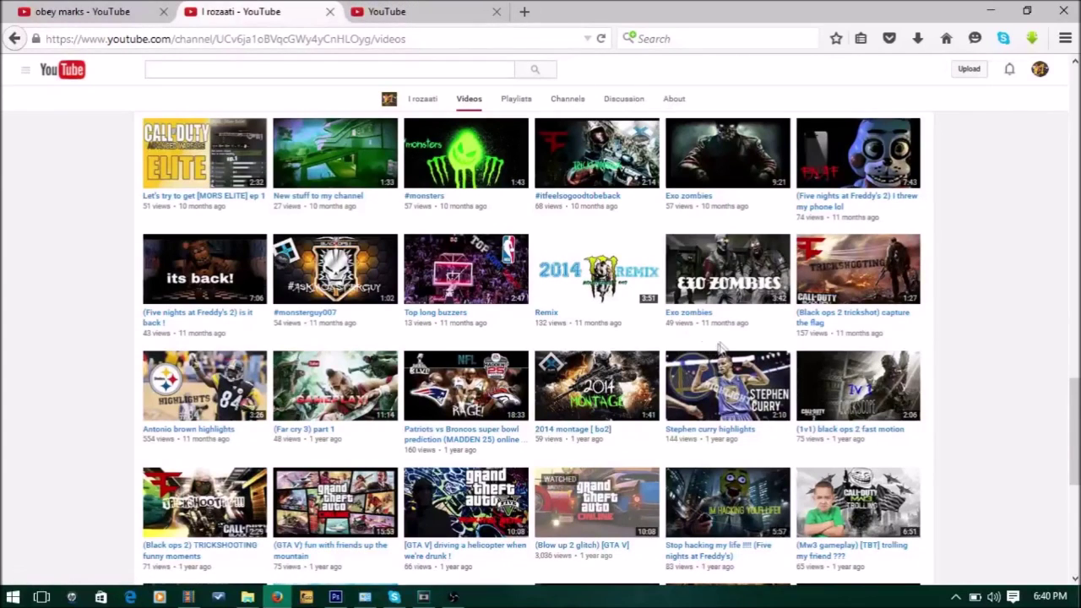
{"action": "scroll", "coordinate": [723, 340], "scroll_direction": "down", "scroll_amount": 5}
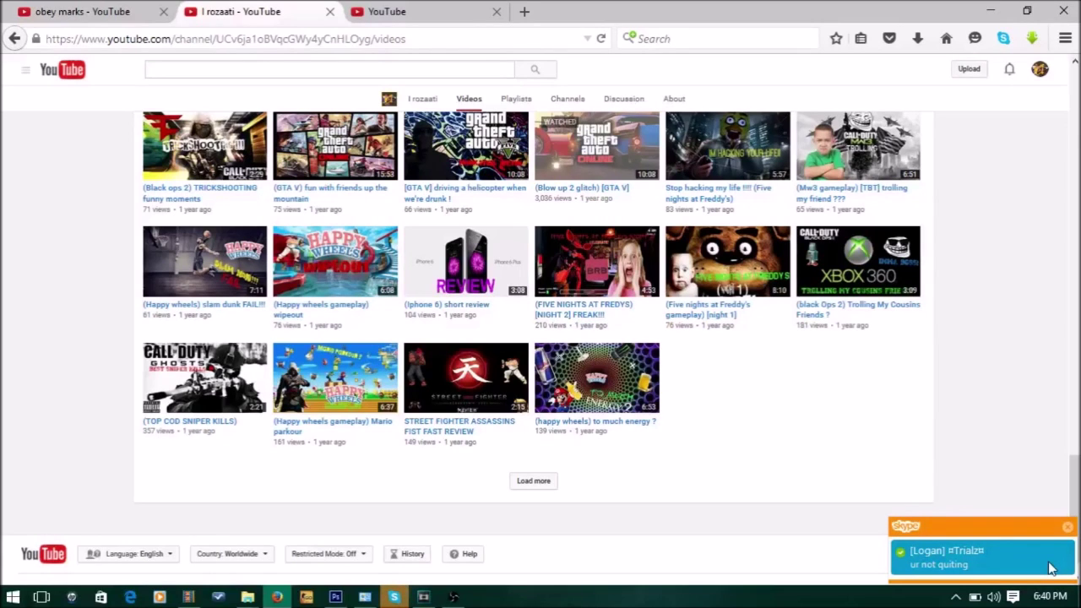
- Reply 'no' and 'I'm just reseting' in the Skype chat, then minimize Skype
{"action": "left_click", "coordinate": [1050, 568]}
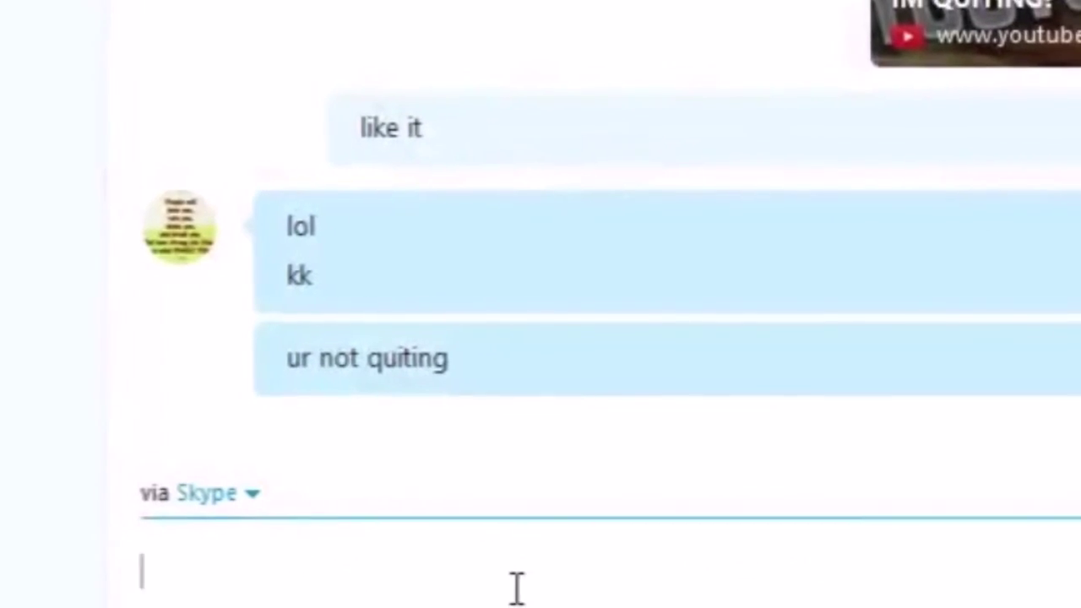
{"action": "type", "text": "no"}
{"action": "key", "text": "Return"}
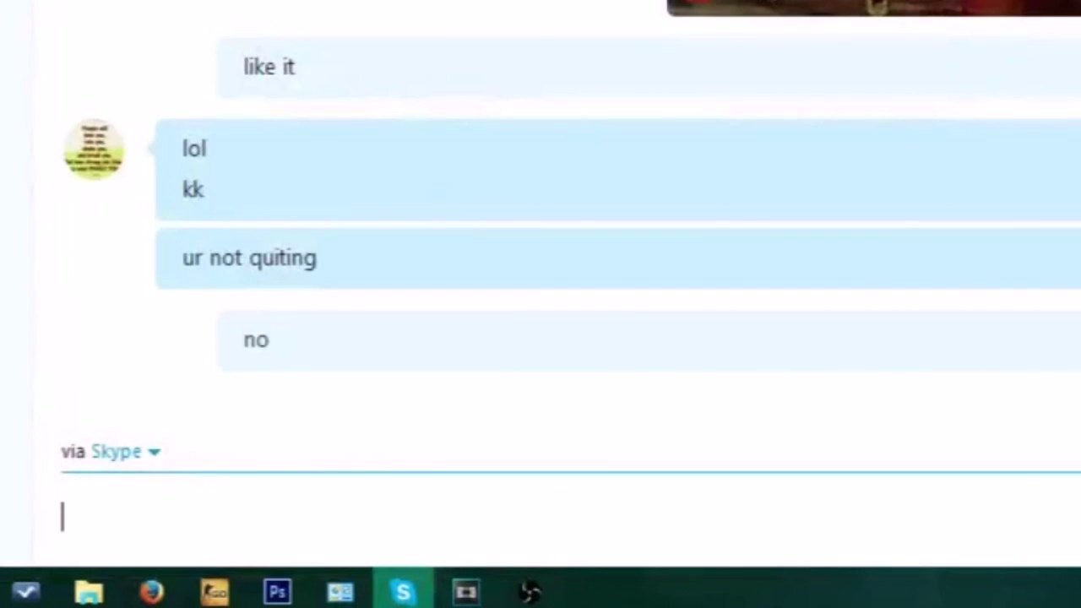
{"action": "type", "text": "I'm just "}
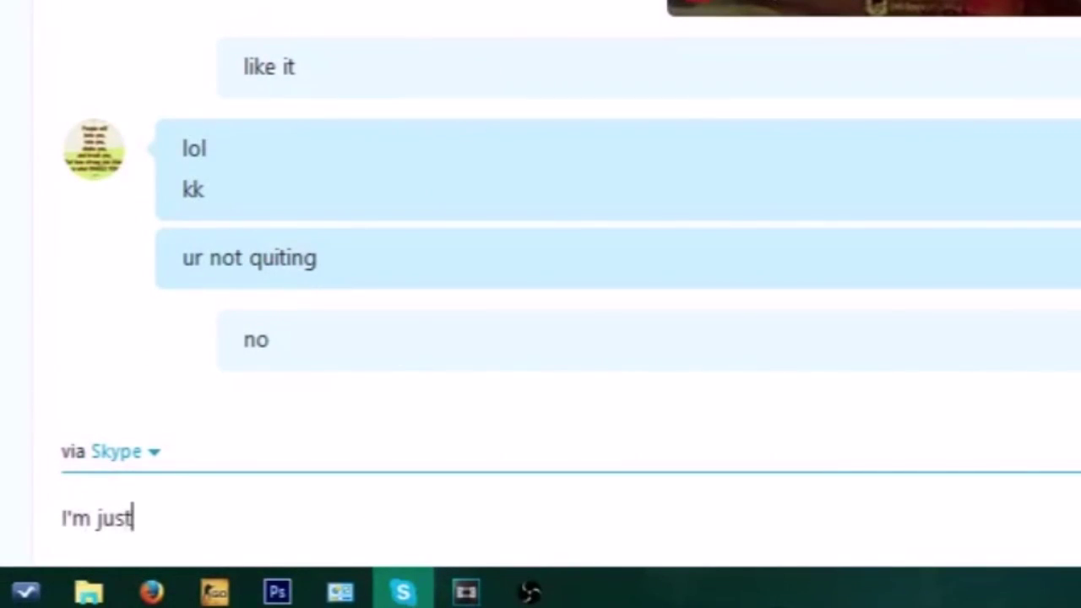
{"action": "type", "text": "reasta"}
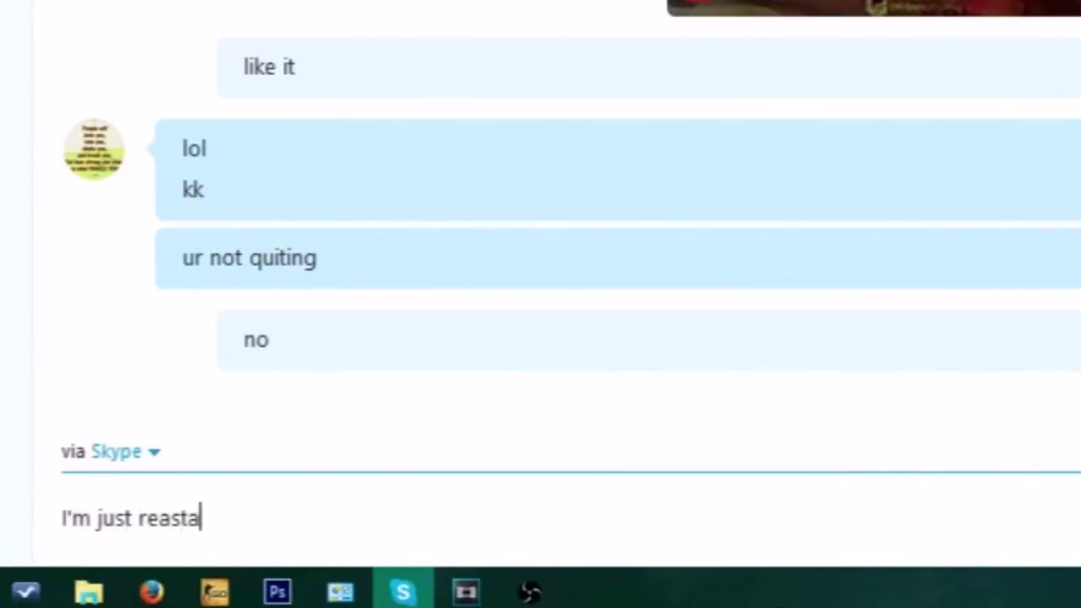
{"action": "key", "text": "BackSpace"}
{"action": "key", "text": "BackSpace"}
{"action": "key", "text": "BackSpace"}
{"action": "key", "text": "BackSpace"}
{"action": "type", "text": "seting"}
{"action": "key", "text": "Return"}
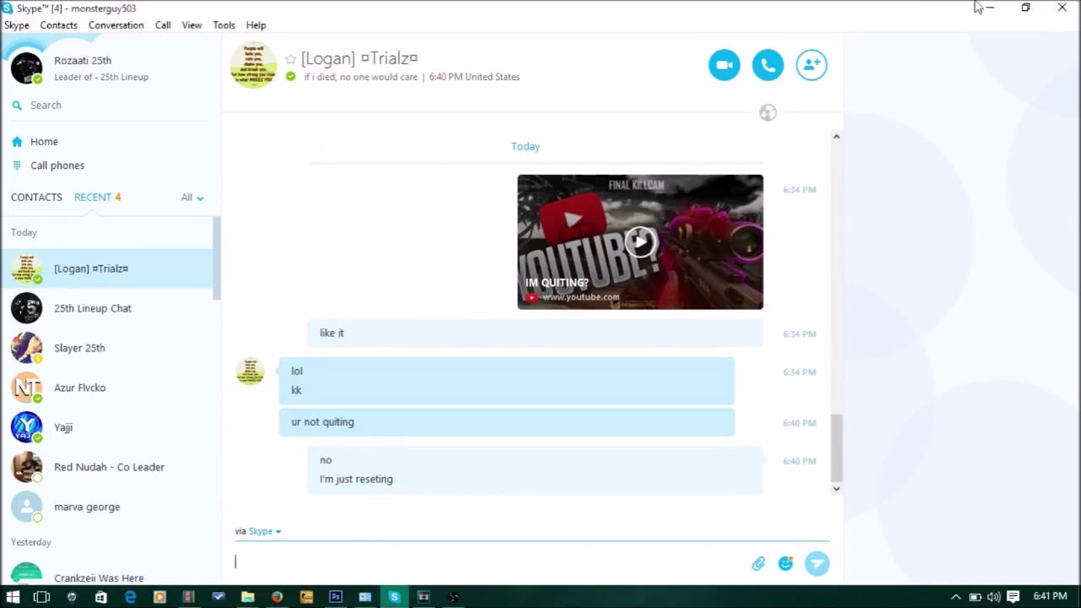
{"action": "left_click", "coordinate": [989, 7]}
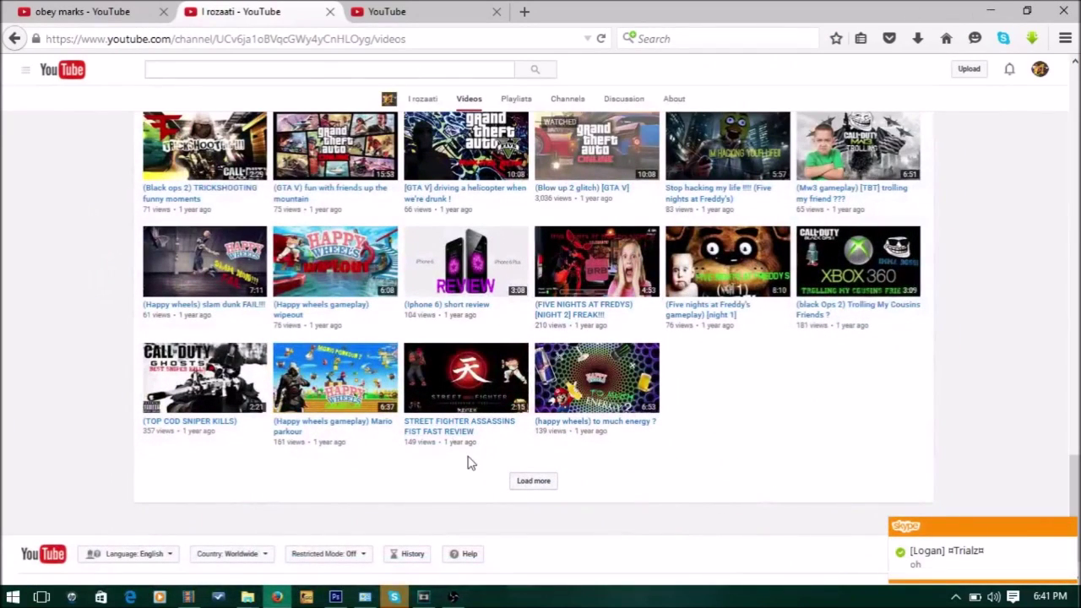
- Load more of the channel's older uploads and open the IOS GAMES -_o video
{"action": "left_click", "coordinate": [531, 481]}
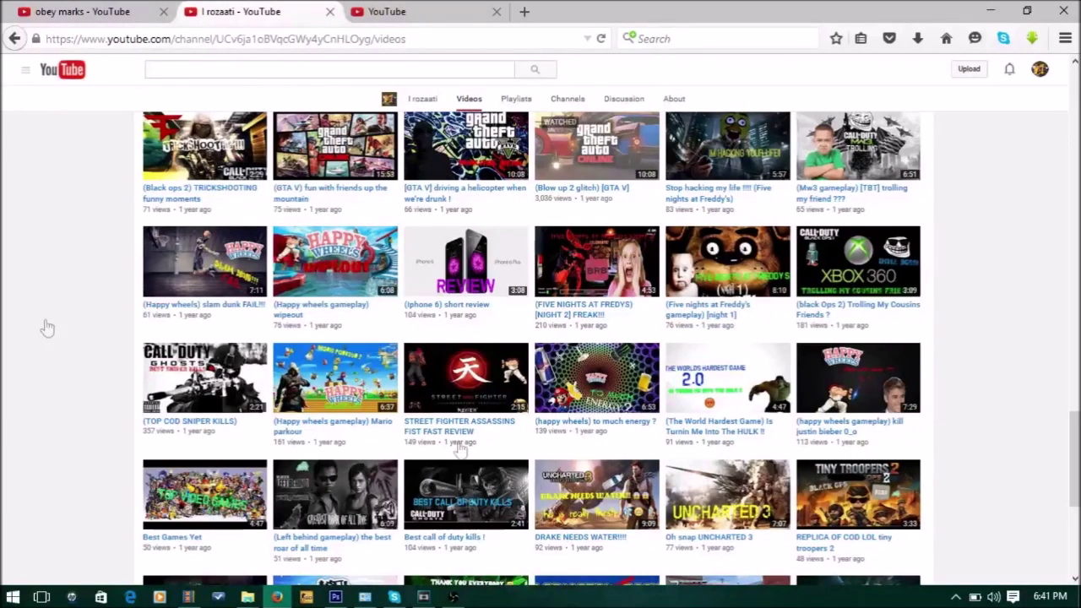
{"action": "scroll", "coordinate": [878, 287], "scroll_direction": "down", "scroll_amount": 5}
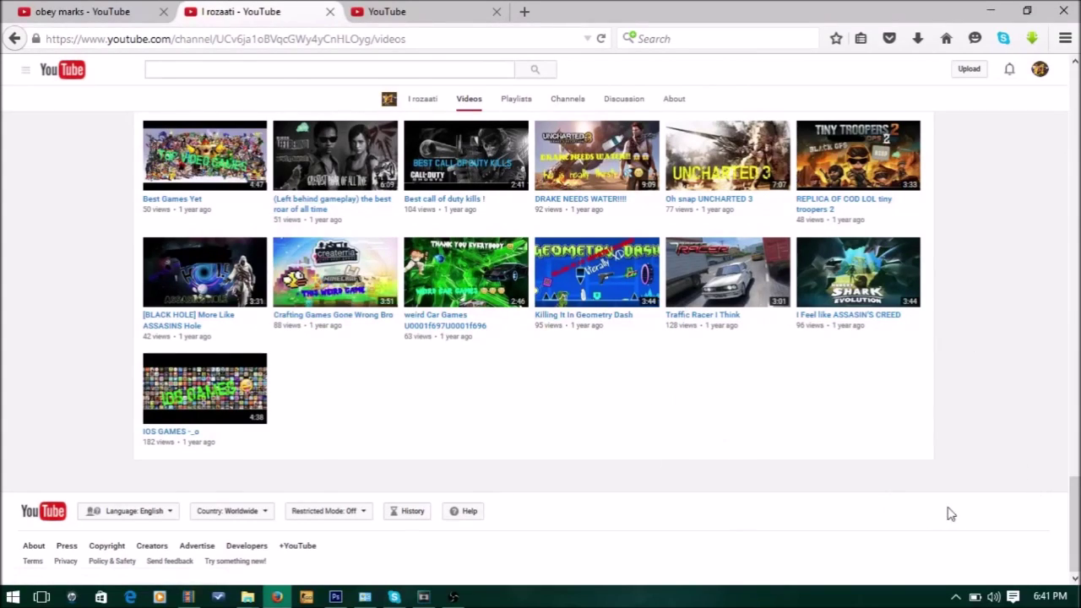
{"action": "mouse_move", "coordinate": [204, 387]}
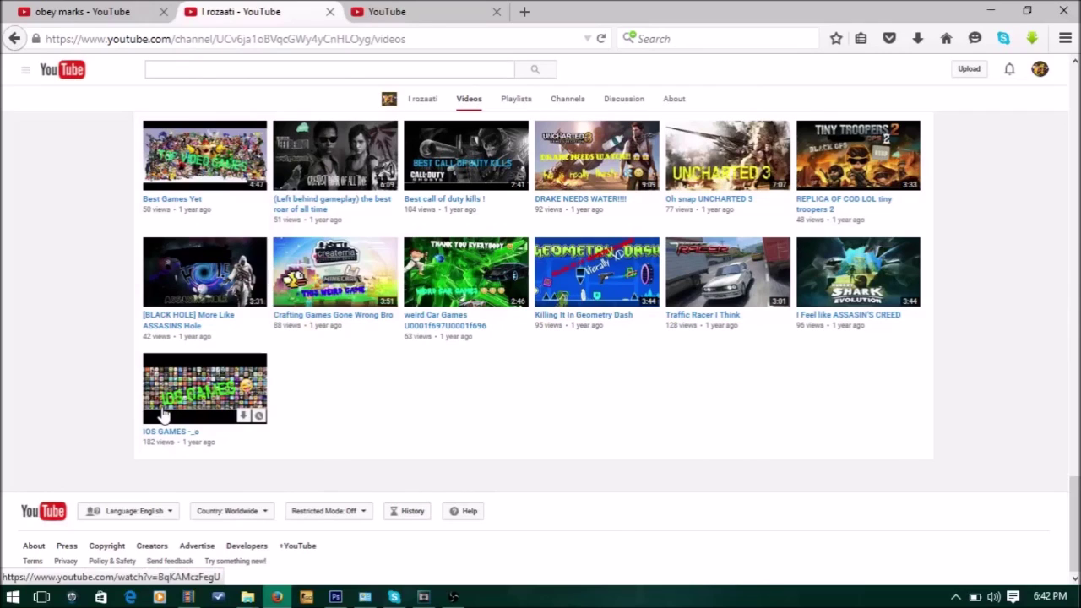
{"action": "left_click", "coordinate": [163, 414]}
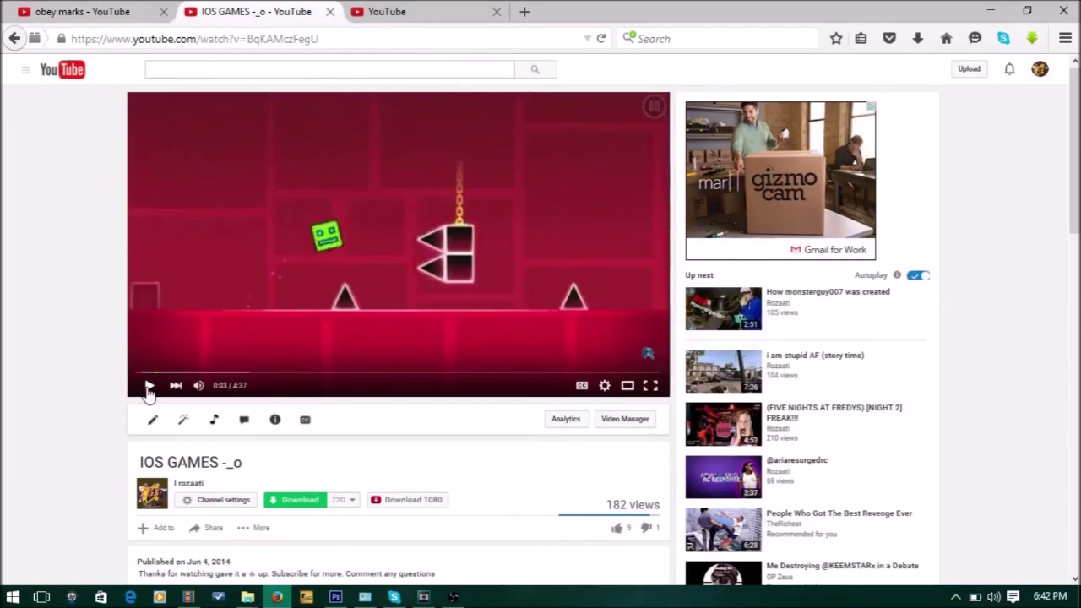
- Watch IOS GAMES -_o in theater mode, pausing and resuming repeatedly, then return to the uploads list
{"action": "left_click", "coordinate": [629, 386]}
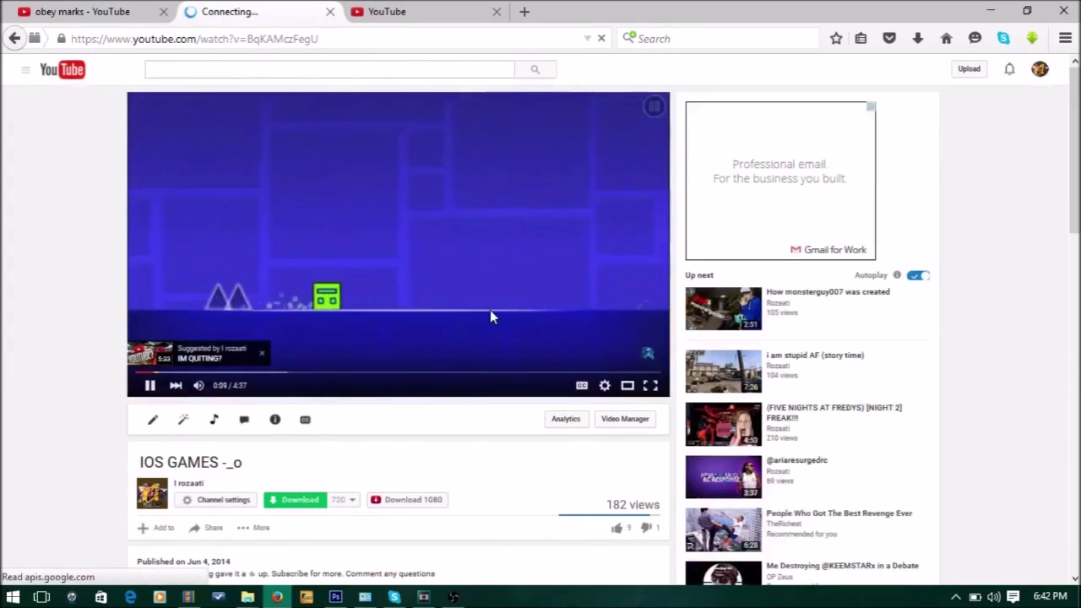
{"action": "left_click", "coordinate": [490, 310]}
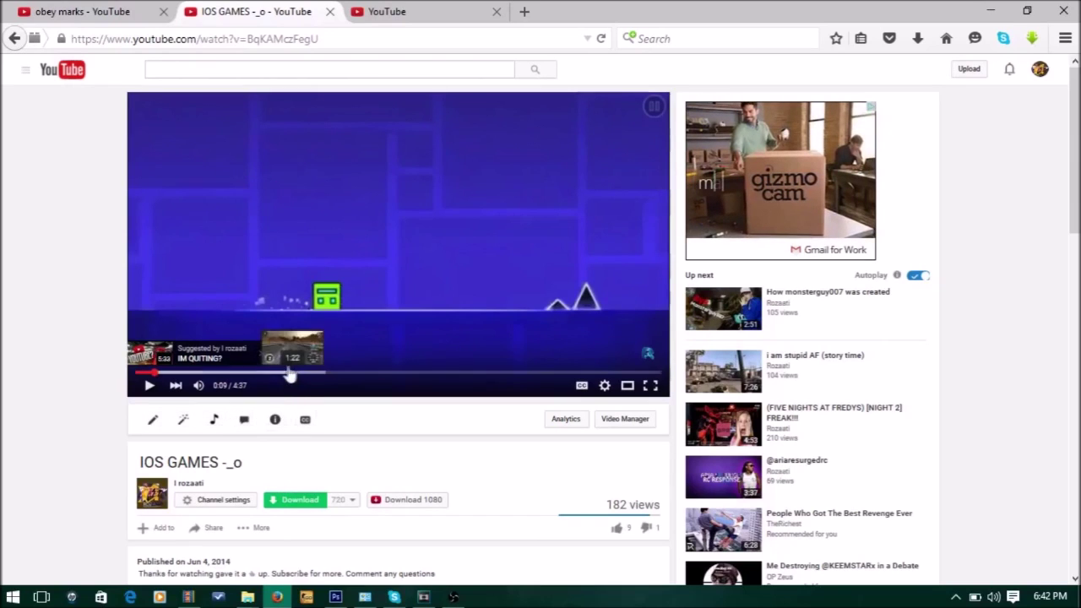
{"action": "left_click", "coordinate": [290, 372]}
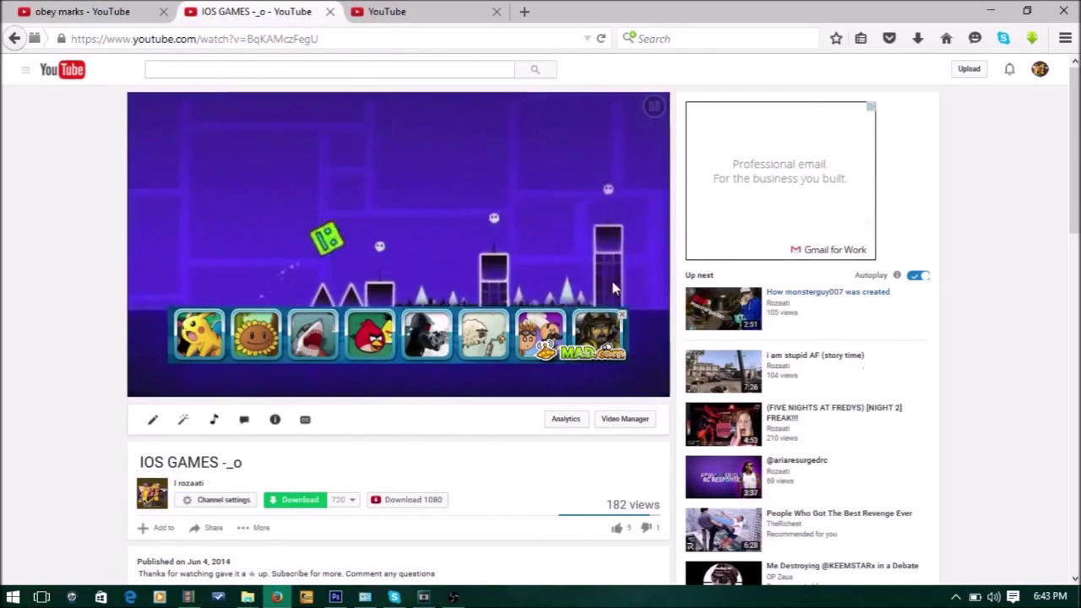
{"action": "left_click", "coordinate": [313, 282]}
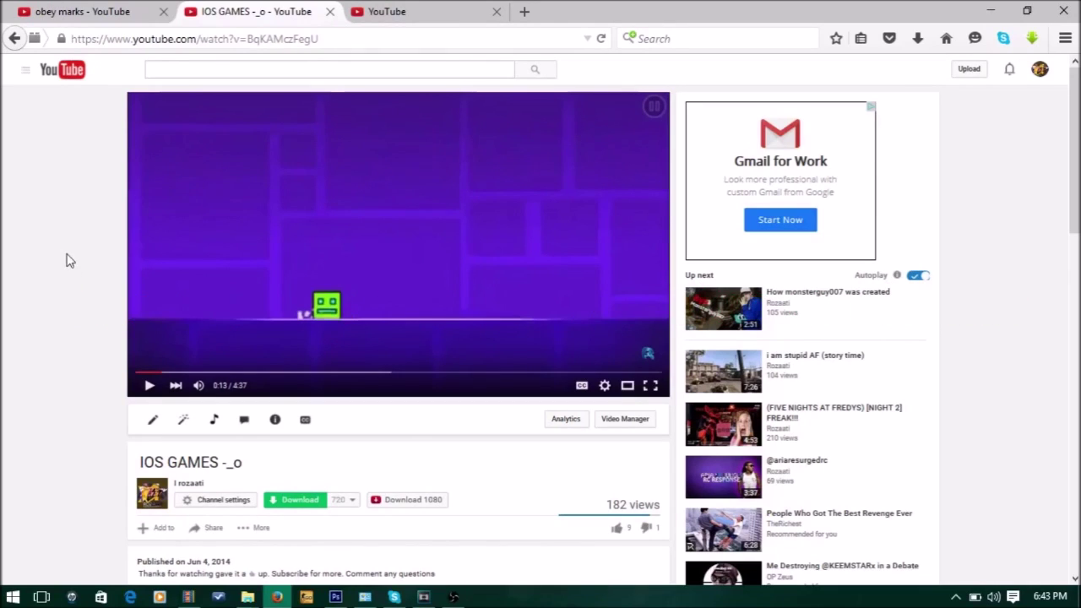
{"action": "left_click", "coordinate": [147, 251]}
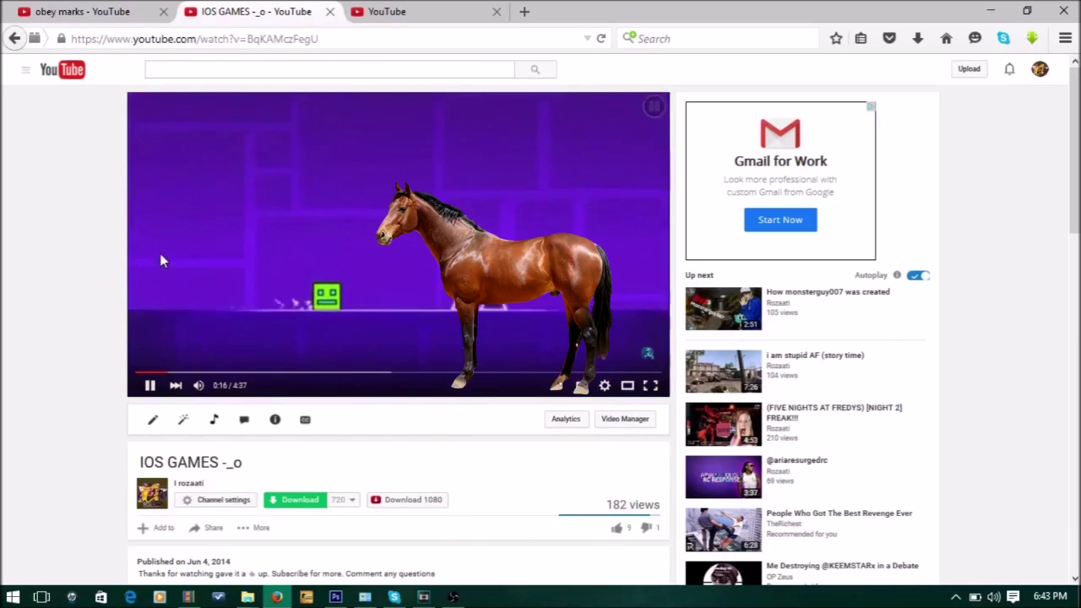
{"action": "left_click", "coordinate": [163, 260]}
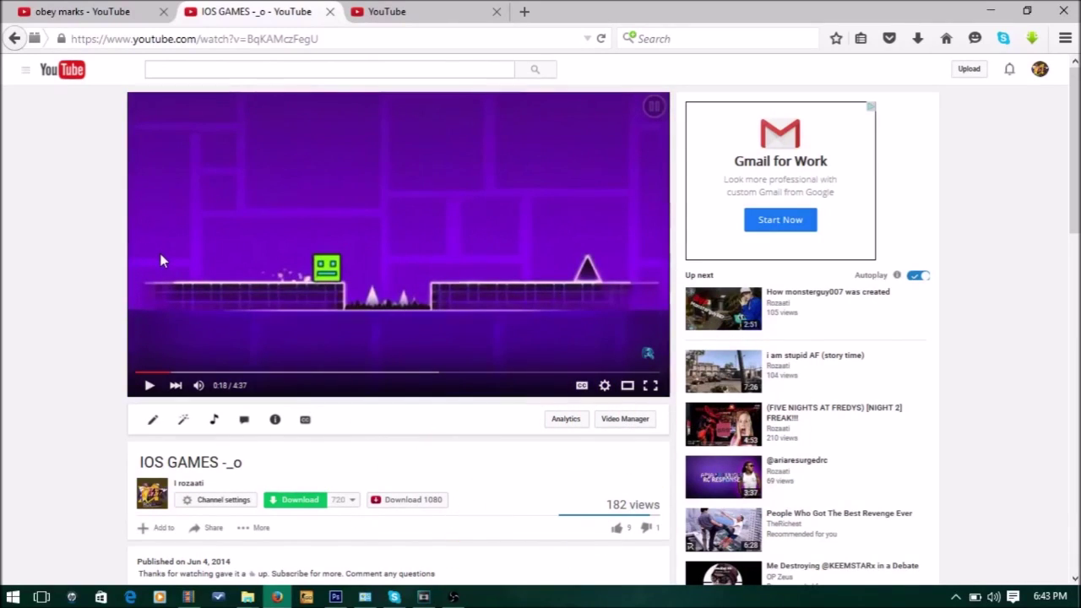
{"action": "left_click", "coordinate": [163, 260]}
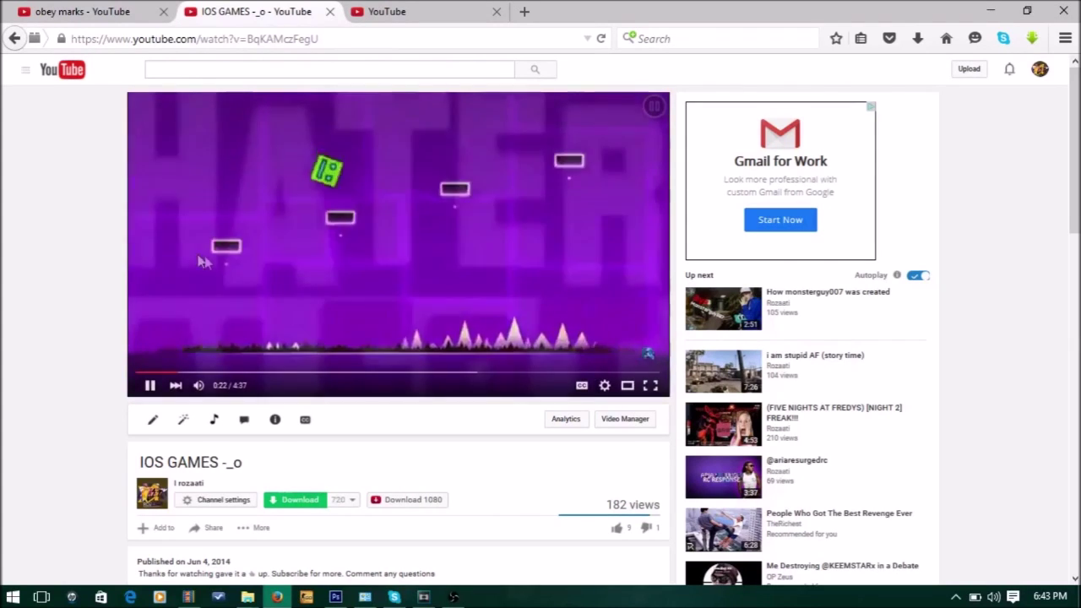
{"action": "left_click", "coordinate": [204, 256]}
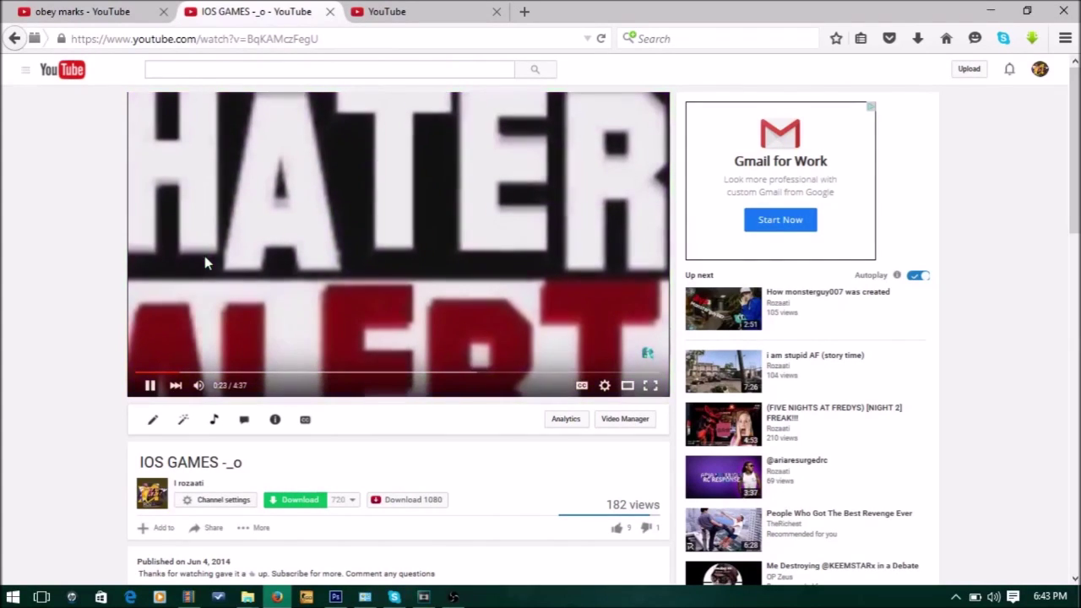
{"action": "left_click", "coordinate": [14, 38]}
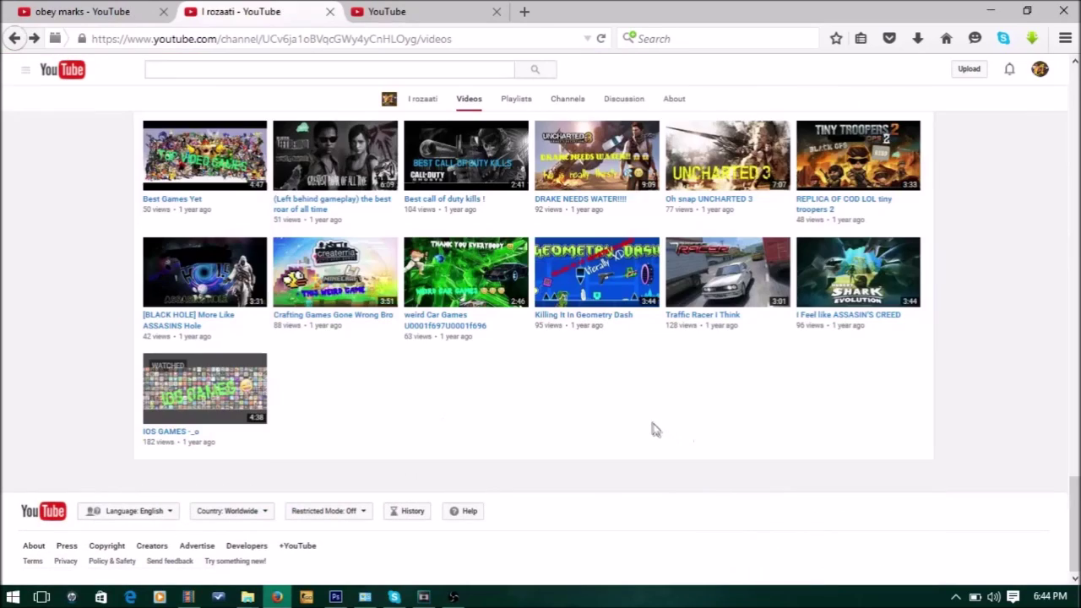
{"action": "scroll", "coordinate": [650, 428], "scroll_direction": "up", "scroll_amount": 2}
{"action": "scroll", "coordinate": [507, 380], "scroll_direction": "up", "scroll_amount": 2}
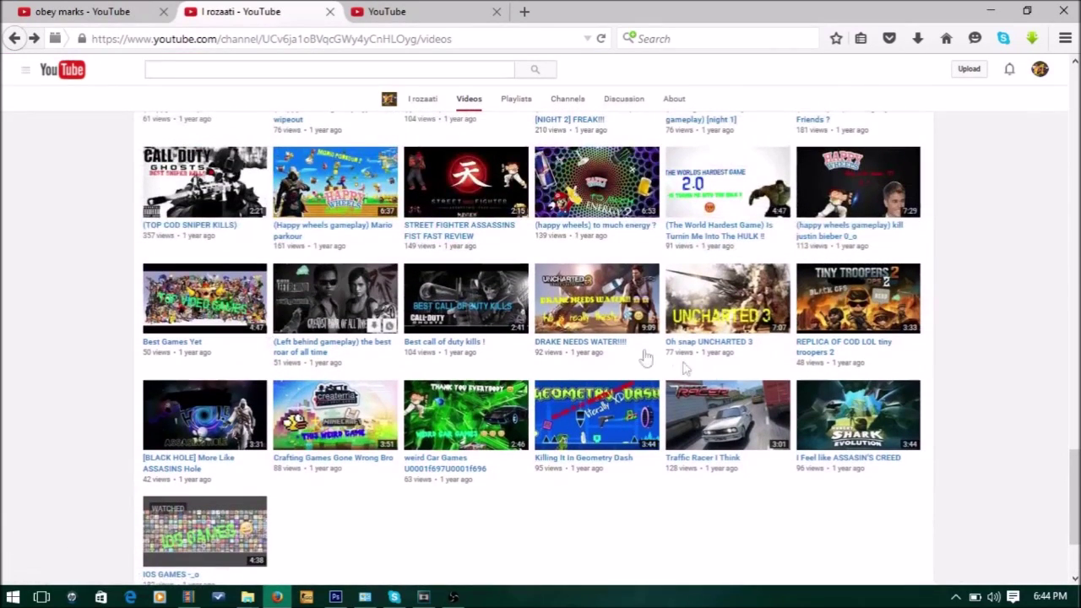
{"action": "mouse_move", "coordinate": [858, 414]}
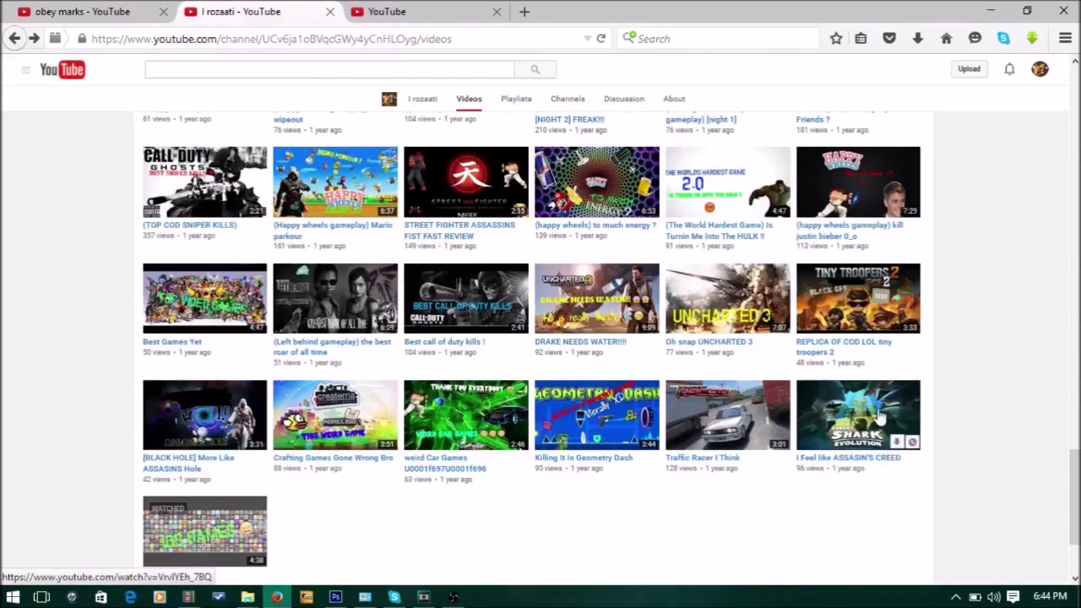
{"action": "scroll", "coordinate": [871, 417], "scroll_direction": "up", "scroll_amount": 1}
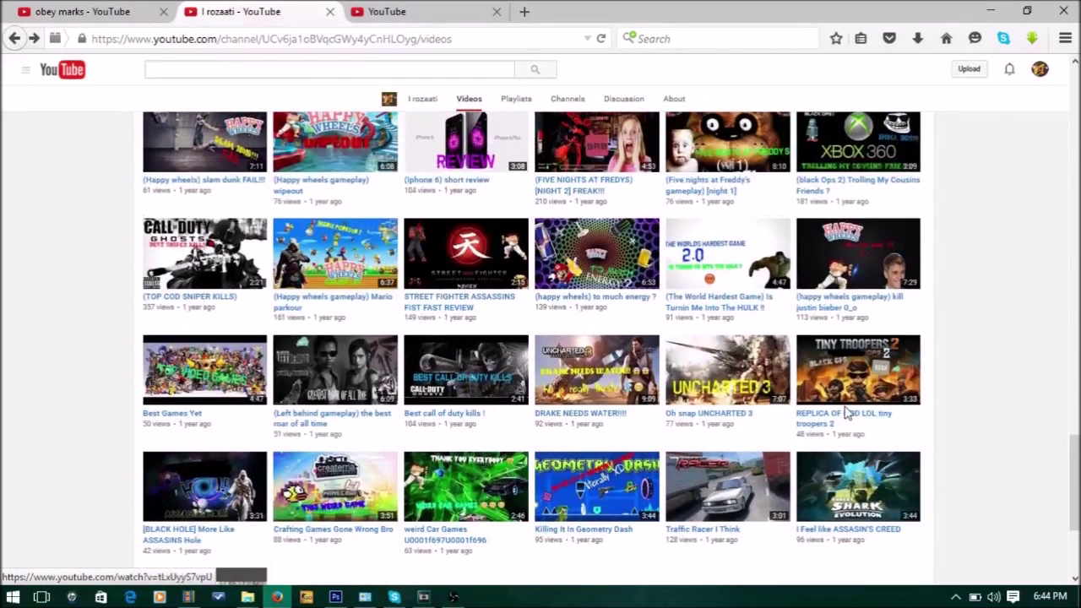
{"action": "scroll", "coordinate": [591, 338], "scroll_direction": "up", "scroll_amount": 2}
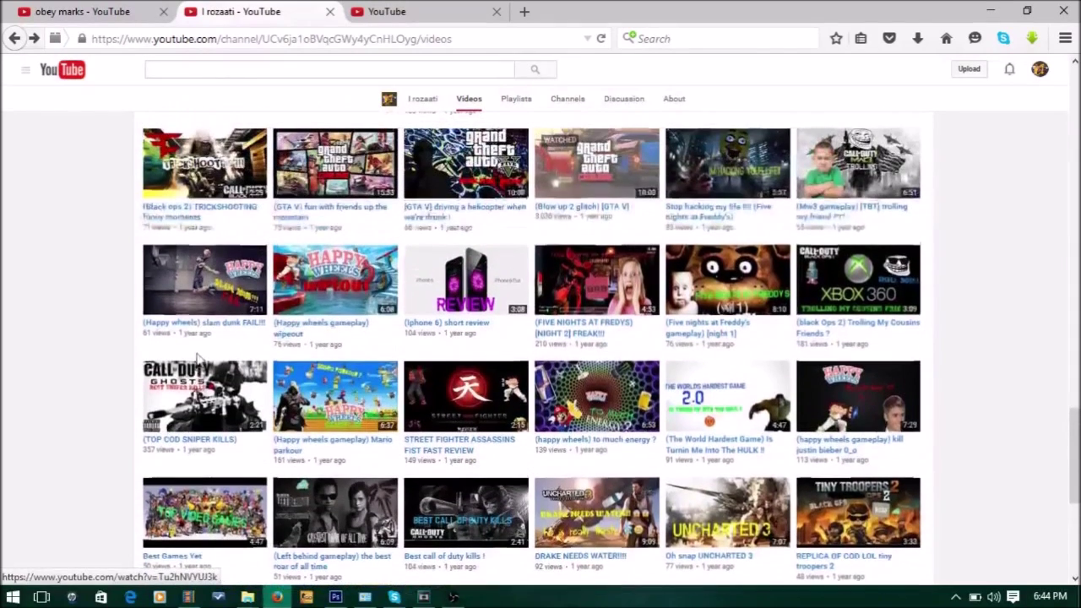
- Open the TOP COD SNIPER KILLS video from the channel's Videos tab
{"action": "left_click", "coordinate": [218, 401]}
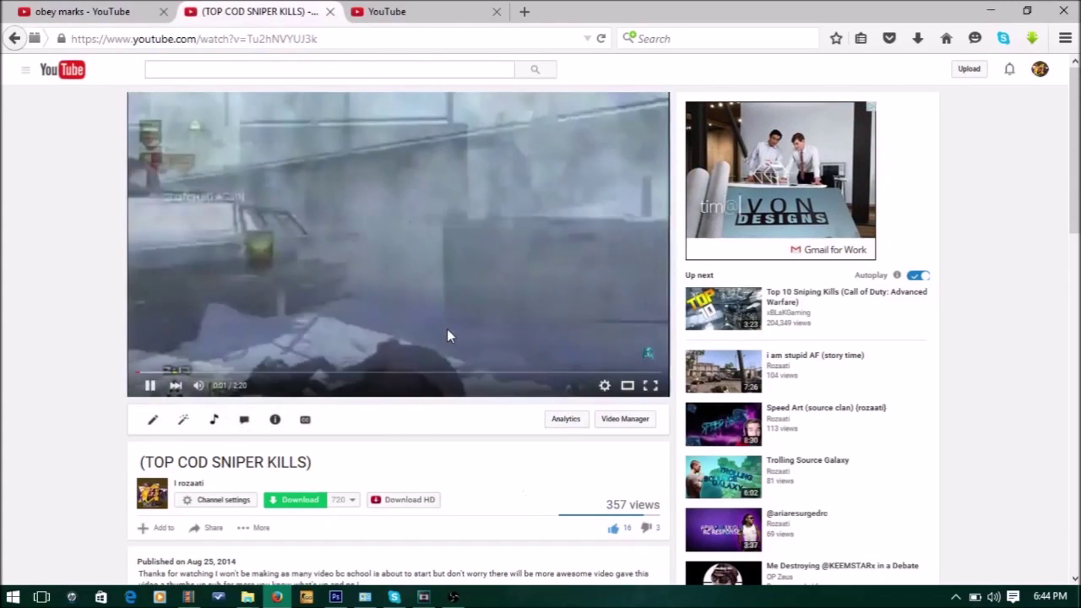
- Pause the sniper video, open its playback settings, and expand its full description
{"action": "left_click", "coordinate": [447, 329]}
{"action": "left_click", "coordinate": [604, 384]}
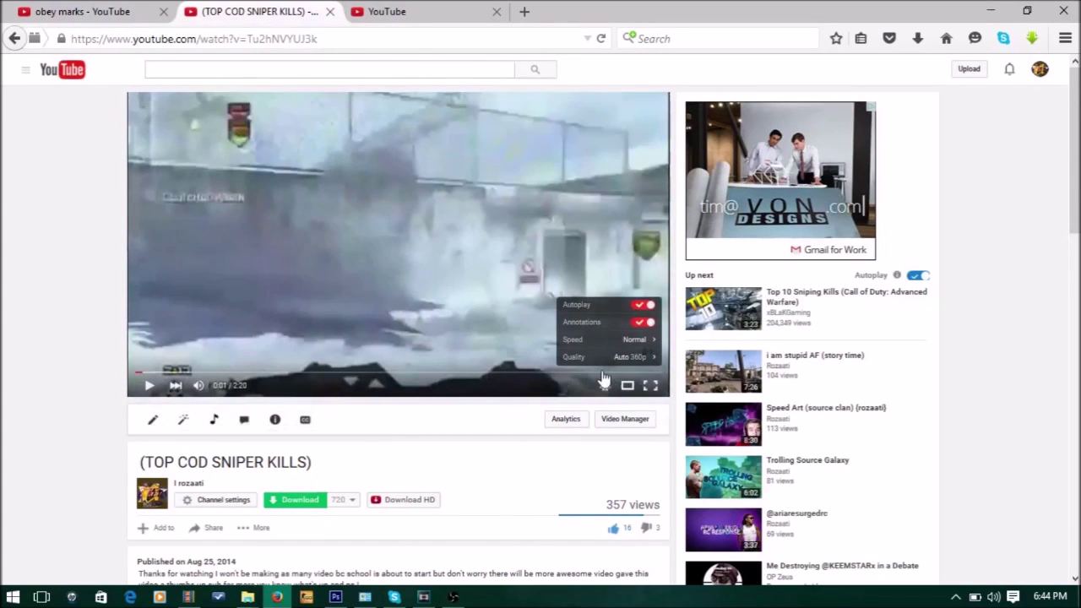
{"action": "scroll", "coordinate": [506, 372], "scroll_direction": "down", "scroll_amount": 3}
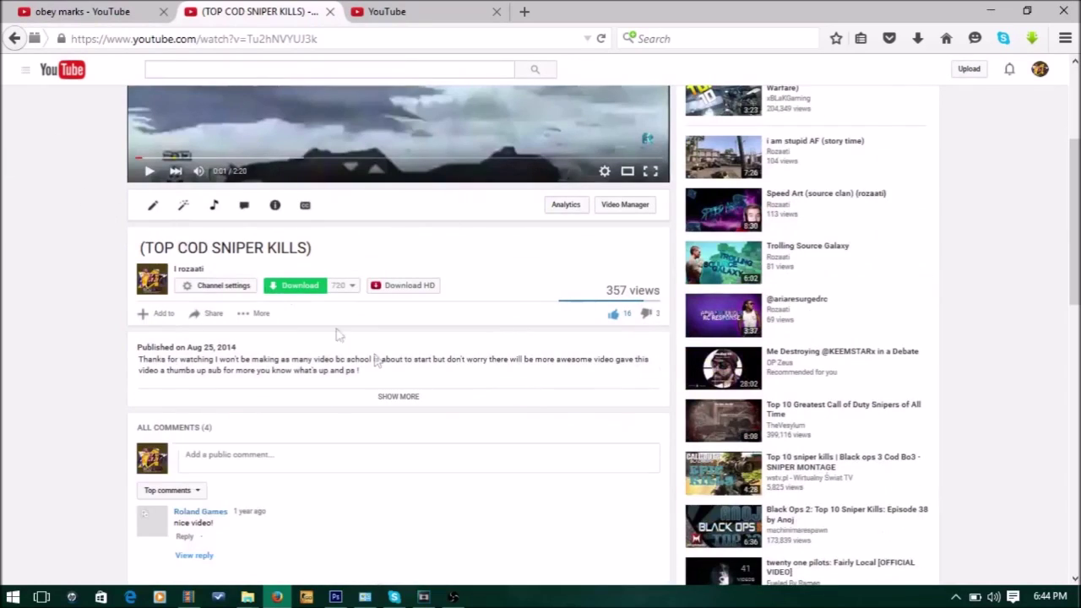
{"action": "left_click", "coordinate": [397, 396]}
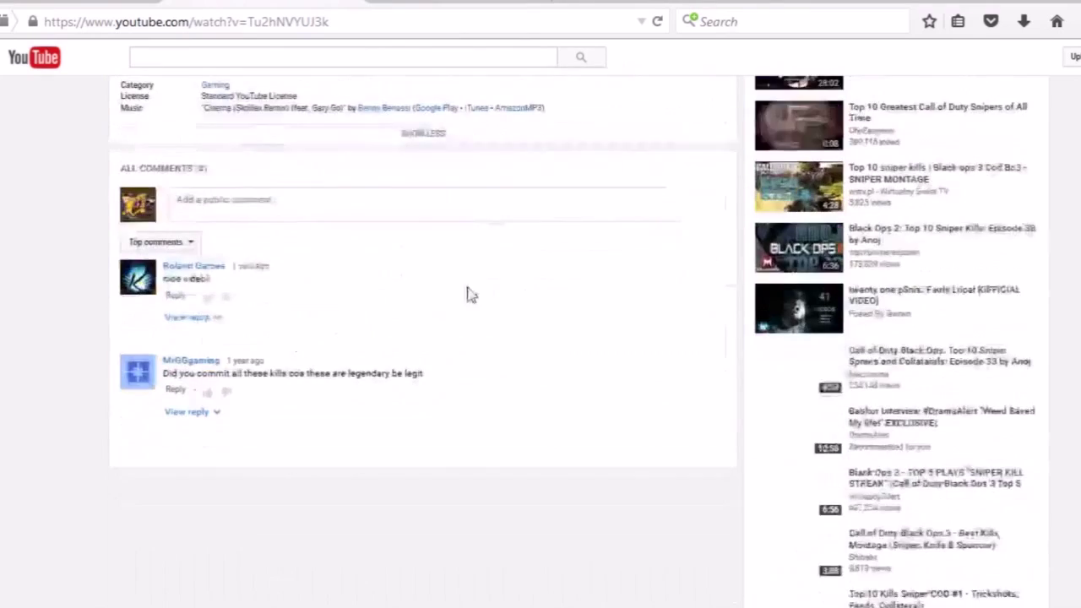
{"action": "scroll", "coordinate": [469, 291], "scroll_direction": "down", "scroll_amount": 3}
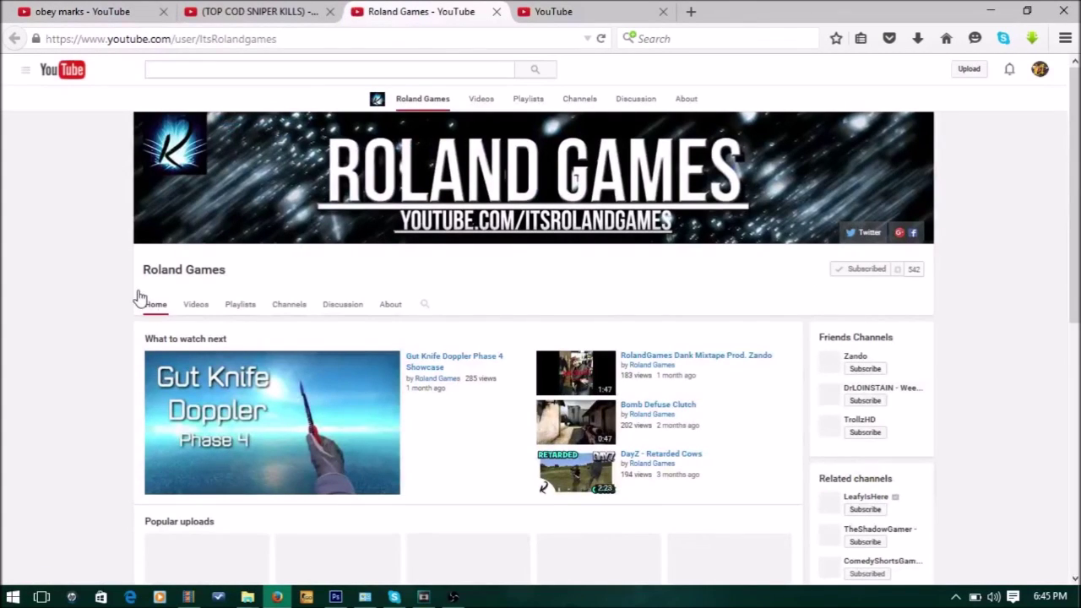
- Close the Roland Games tab, show the reply under its comment, and return to the uploads list
{"action": "left_click", "coordinate": [496, 12]}
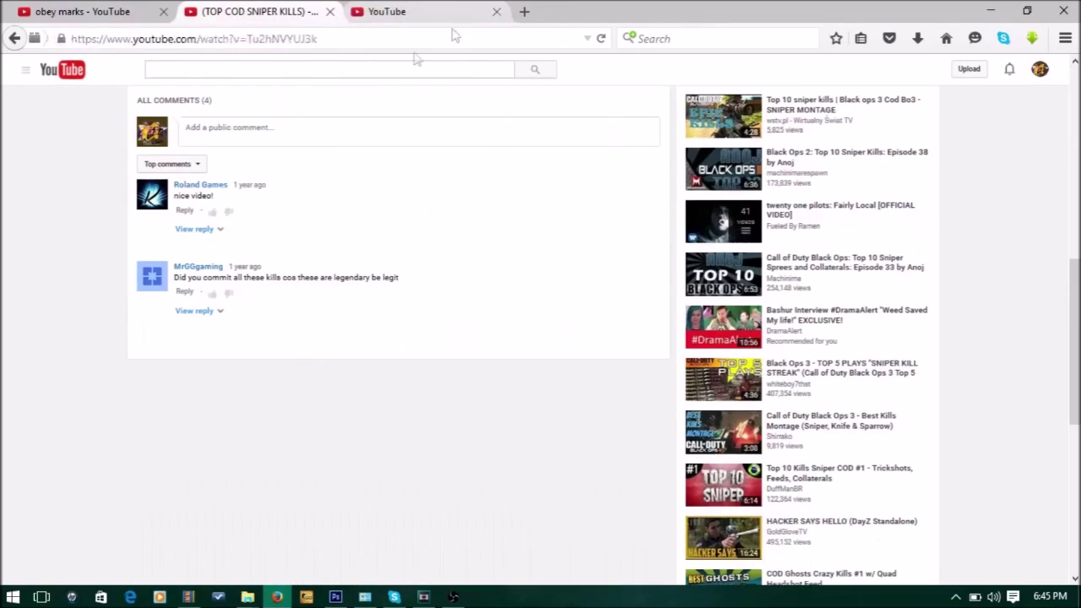
{"action": "left_click", "coordinate": [198, 311]}
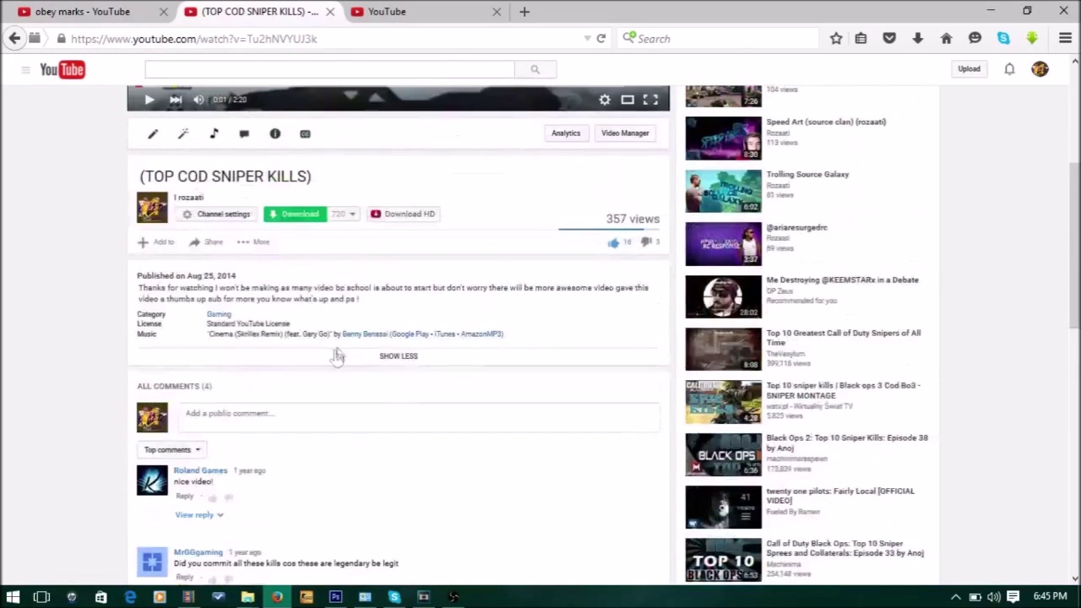
{"action": "scroll", "coordinate": [341, 346], "scroll_direction": "down", "scroll_amount": 3}
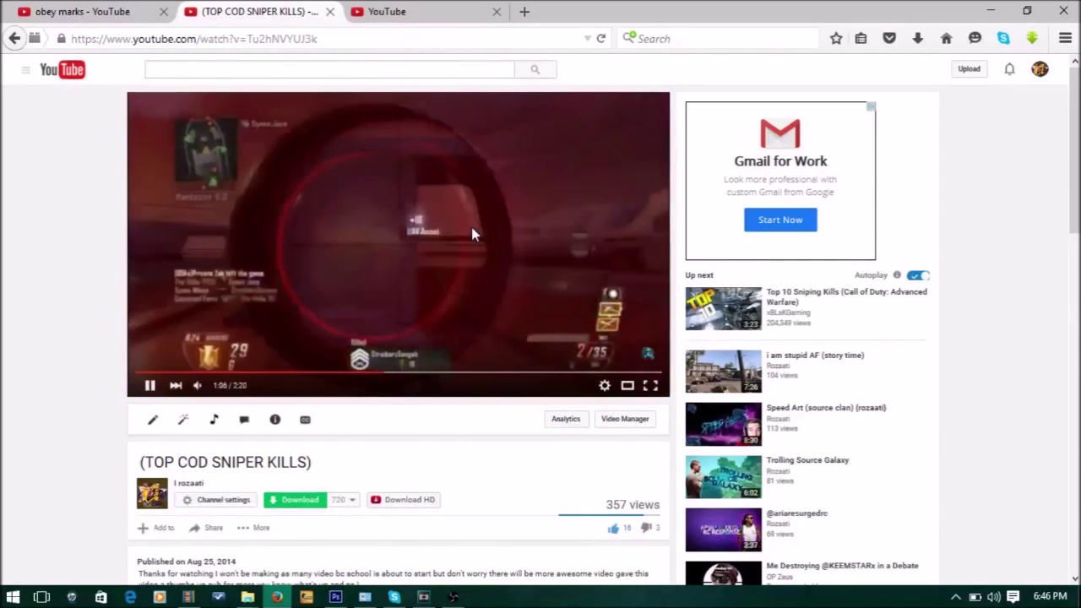
{"action": "left_click", "coordinate": [14, 39]}
{"action": "scroll", "coordinate": [692, 245], "scroll_direction": "down", "scroll_amount": 10}
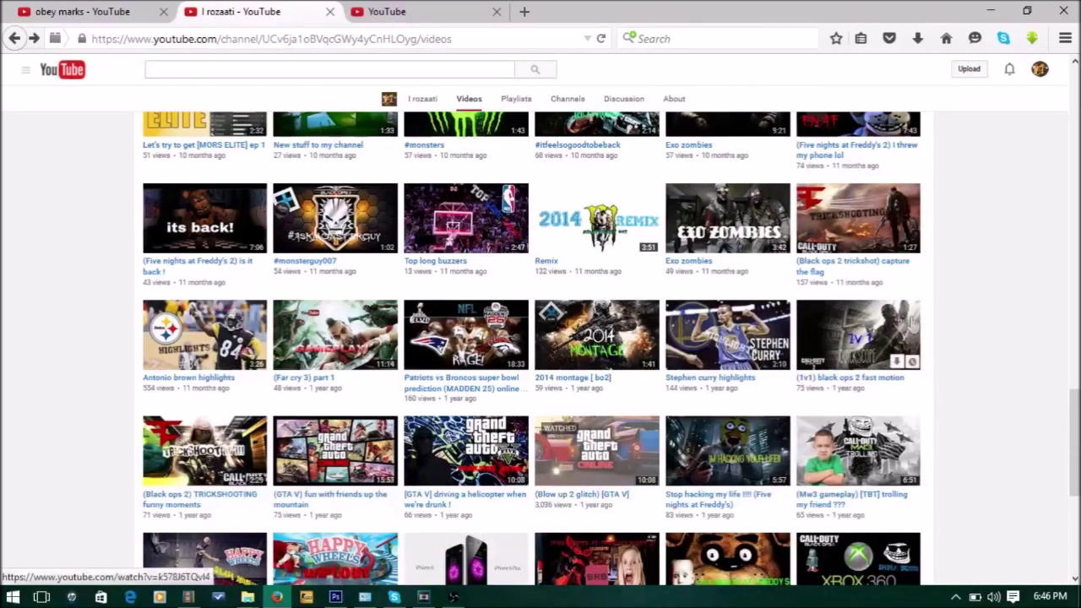
{"action": "scroll", "coordinate": [484, 255], "scroll_direction": "down", "scroll_amount": 5}
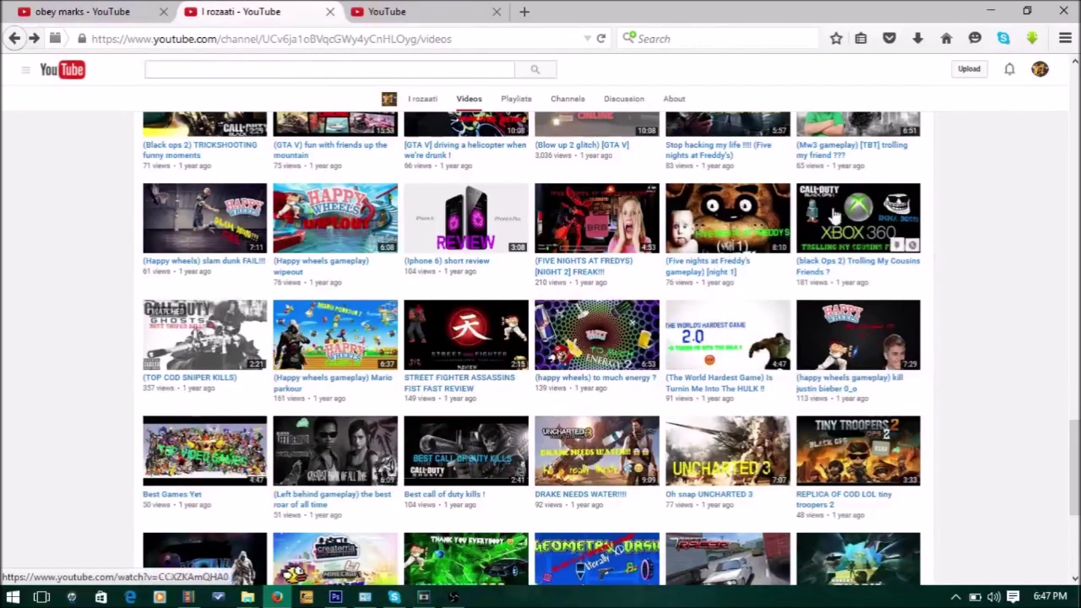
- Open the 2014 montage [ bo2] video from the channel's uploads grid
{"action": "left_click", "coordinate": [857, 224]}
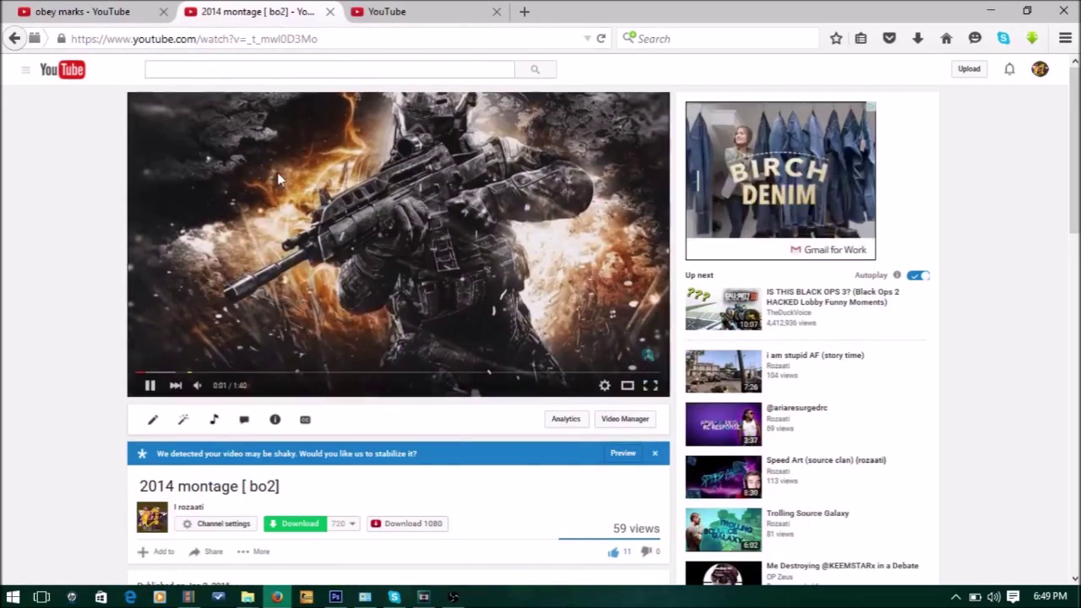
- Lower the montage's volume, dismiss the stabilize banner, and resume playback
{"action": "left_click", "coordinate": [277, 172]}
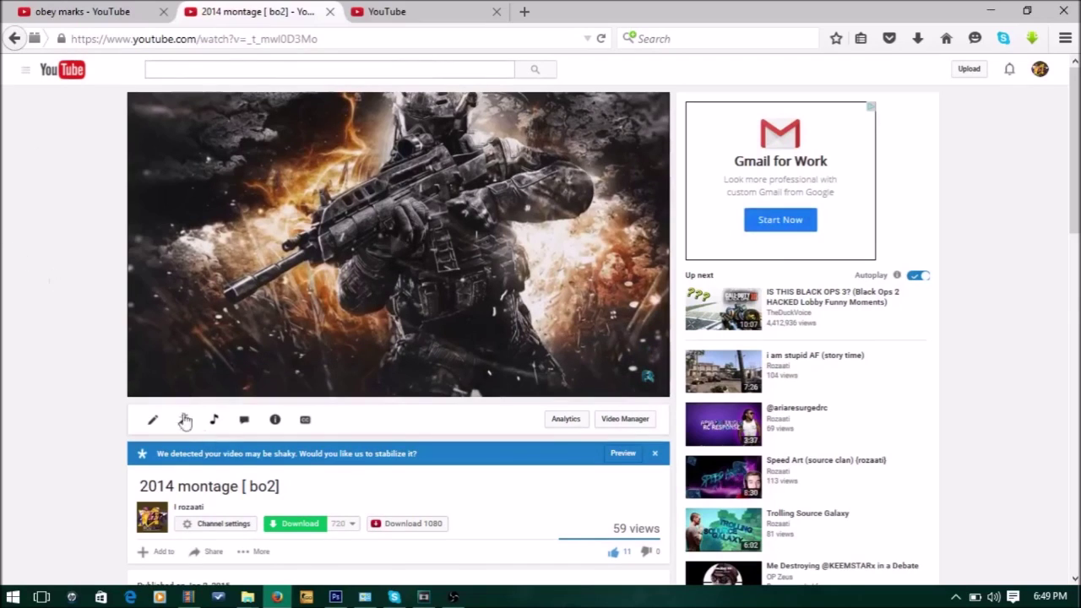
{"action": "left_click", "coordinate": [151, 385]}
{"action": "mouse_move", "coordinate": [197, 385]}
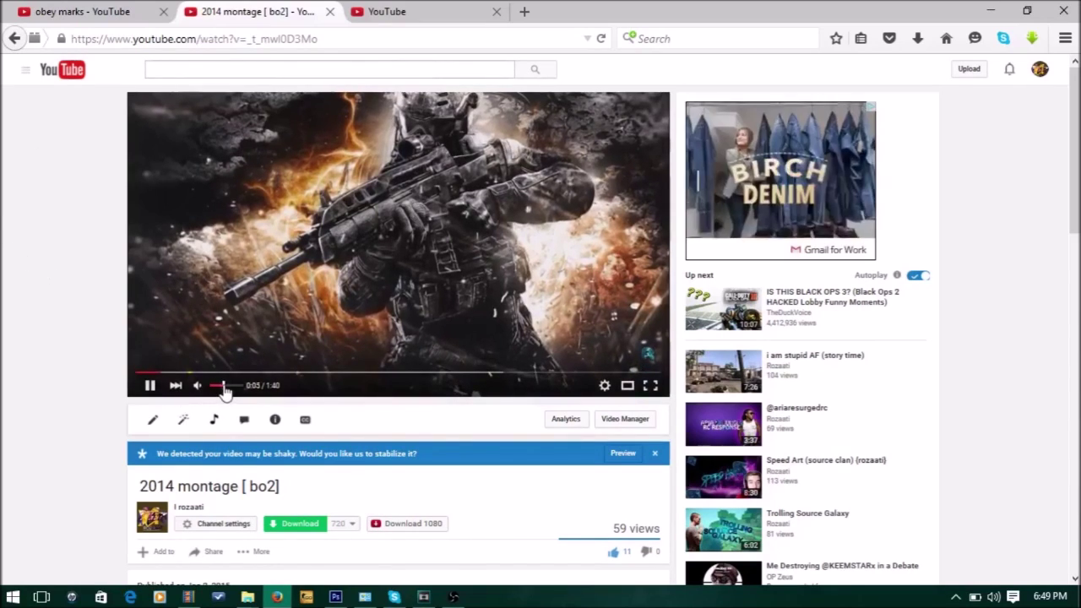
{"action": "left_click_drag", "start_coordinate": [221, 385], "coordinate": [215, 386]}
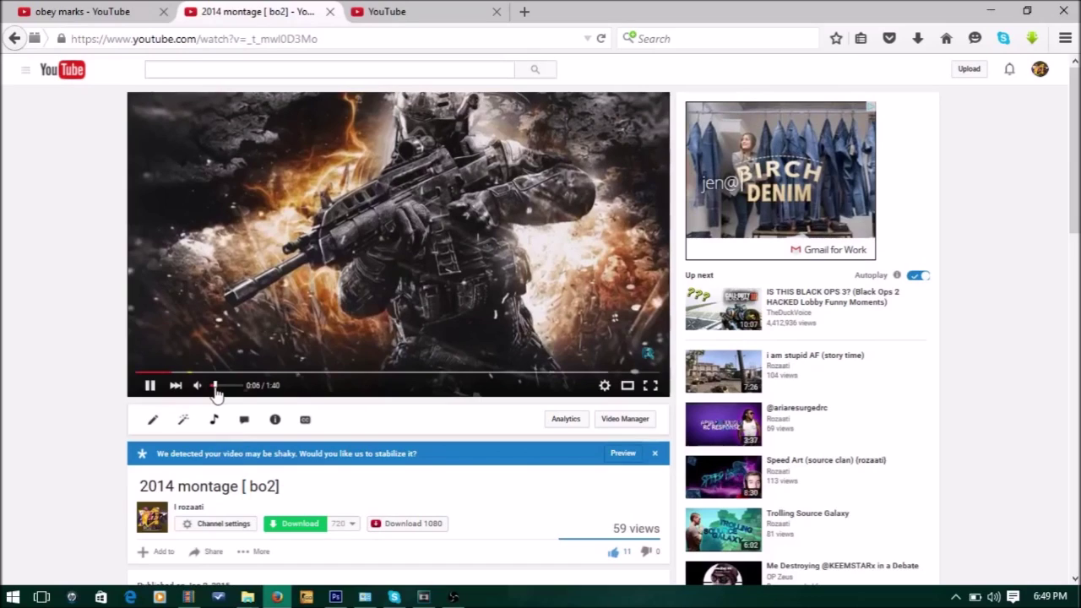
{"action": "left_click", "coordinate": [653, 456]}
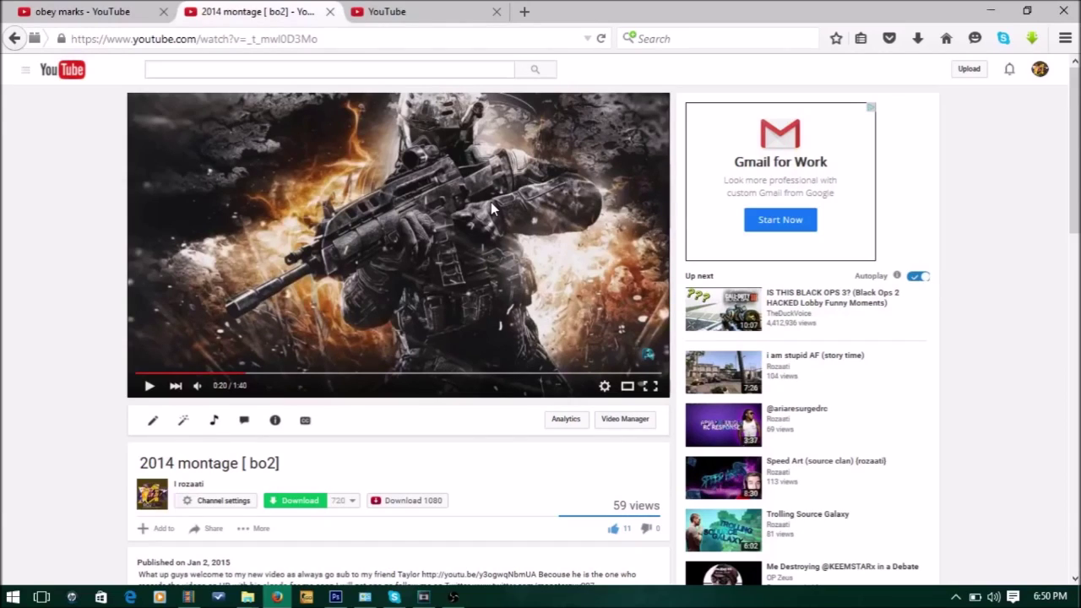
{"action": "left_click", "coordinate": [490, 202]}
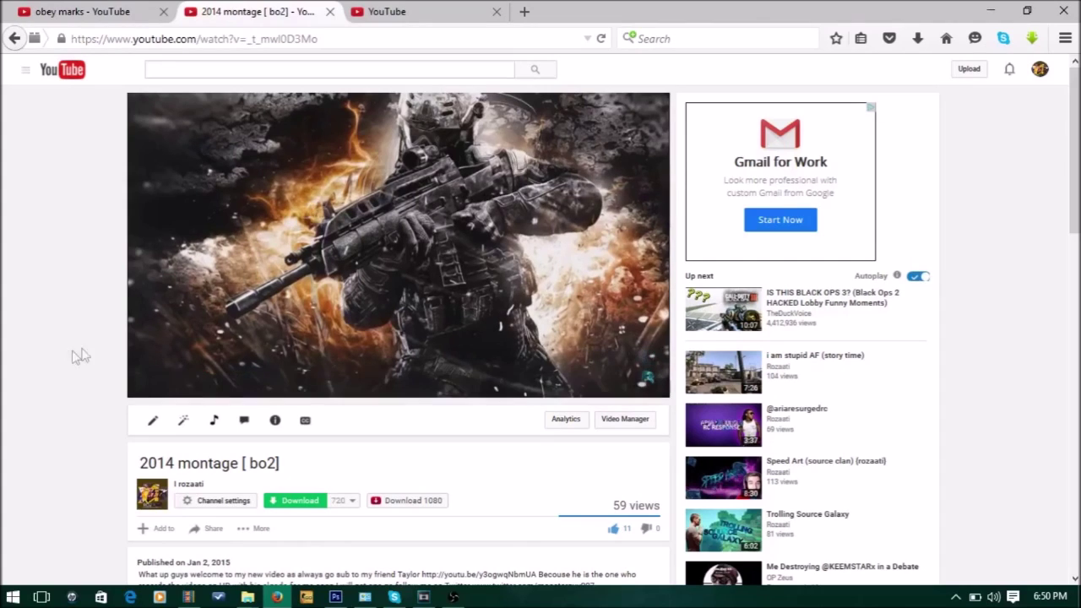